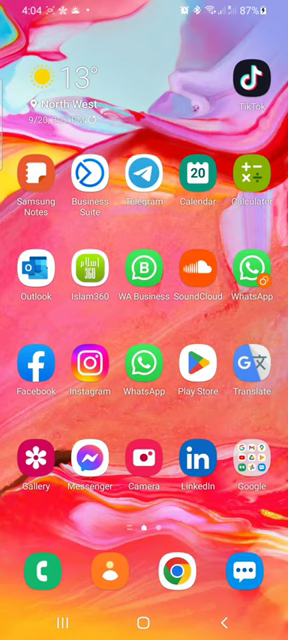
Check the Wi-Fi settings page showing the connected eduroam network, then return to the home screen
drag(144, 10, 144, 400)
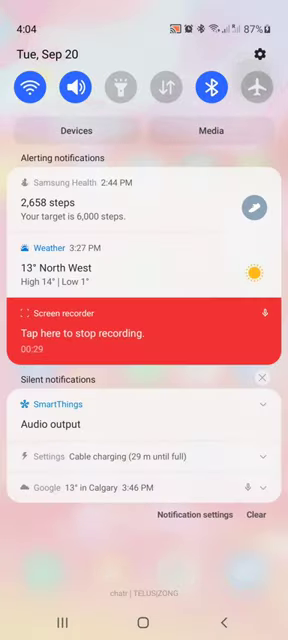
click(30, 88)
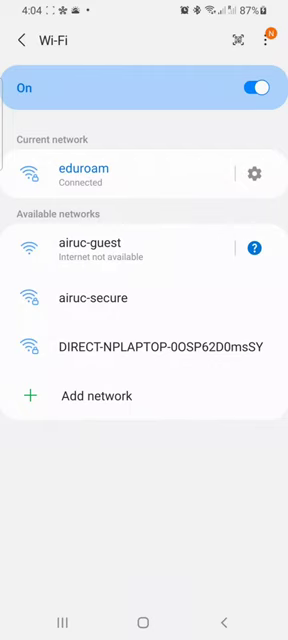
click(143, 622)
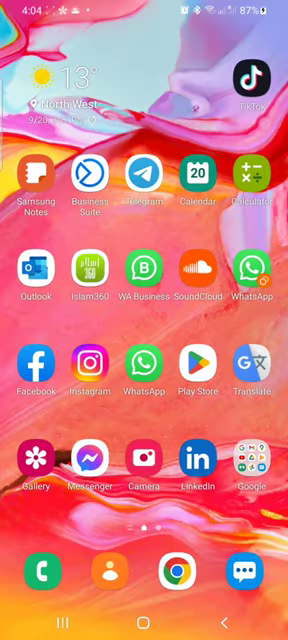
Rerun the recent 'eduroam' search in the Play Store to reach the geteduroam app
click(197, 363)
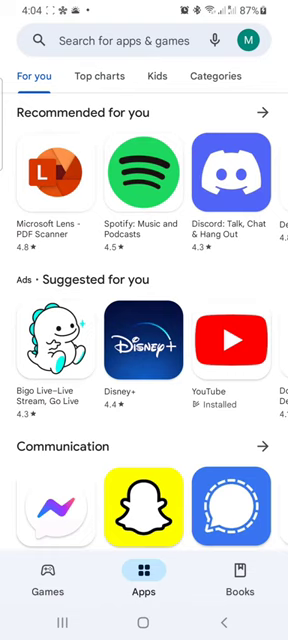
click(124, 40)
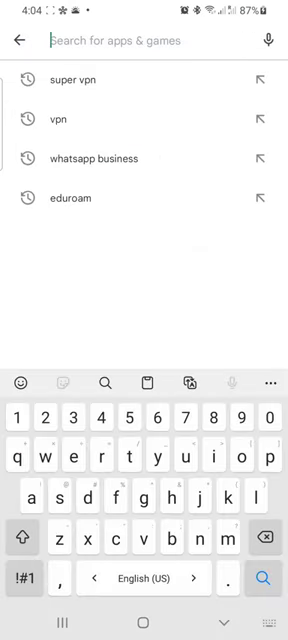
click(70, 198)
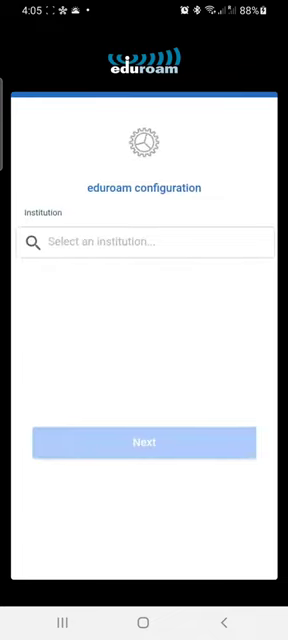
Search institutions for 'Chieti', clear the wrong pick, and choose Università "G. d'Annunzio" - Chieti-Pescara
click(144, 242)
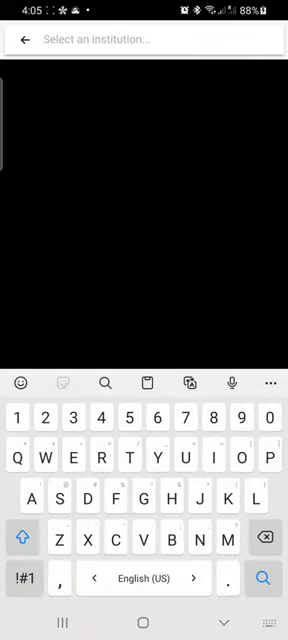
text(chiet)
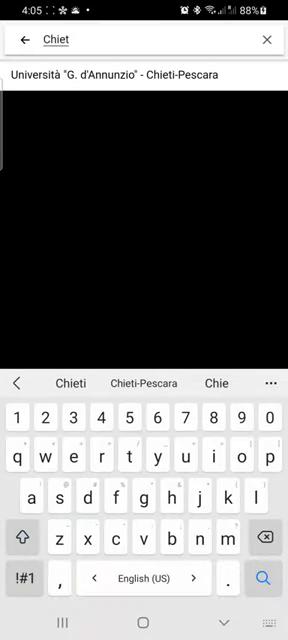
click(144, 383)
click(100, 74)
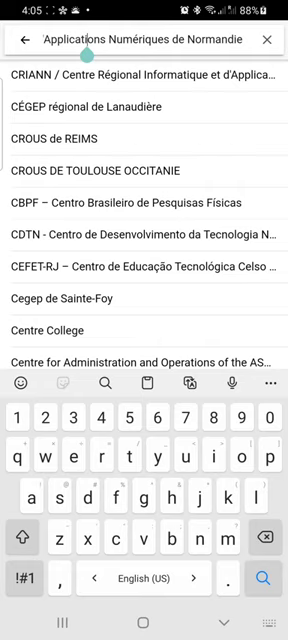
click(267, 39)
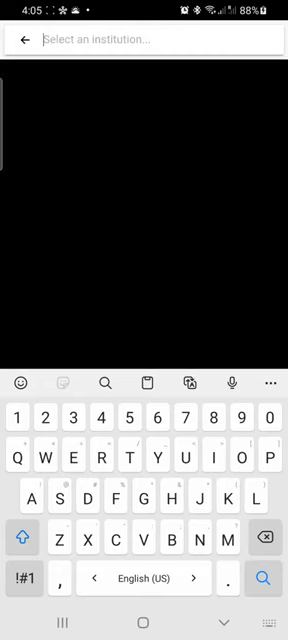
text(Chieti)
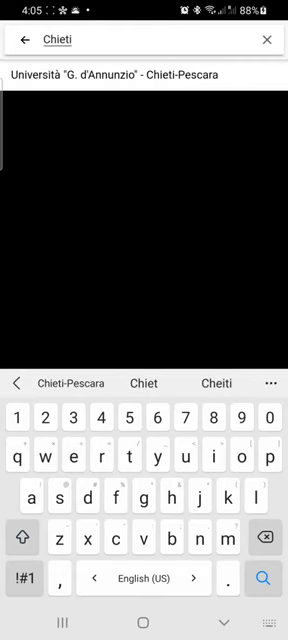
click(120, 70)
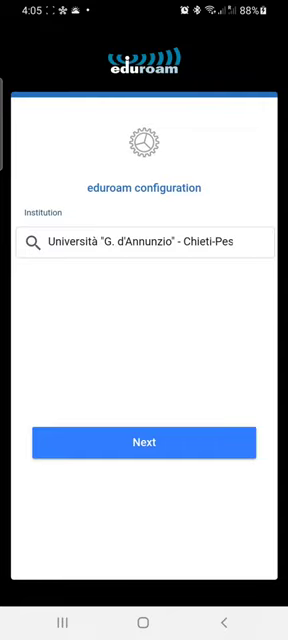